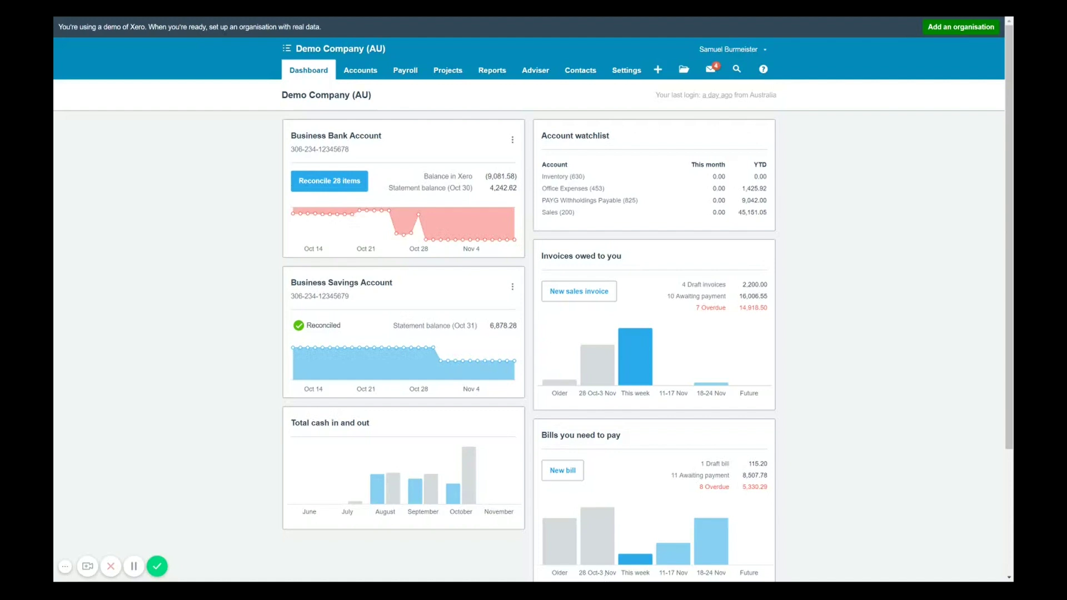
Step: Delete the draft pay run for the fortnight ending 14 Oct 2018 from the Pay Runs list
click(404, 78)
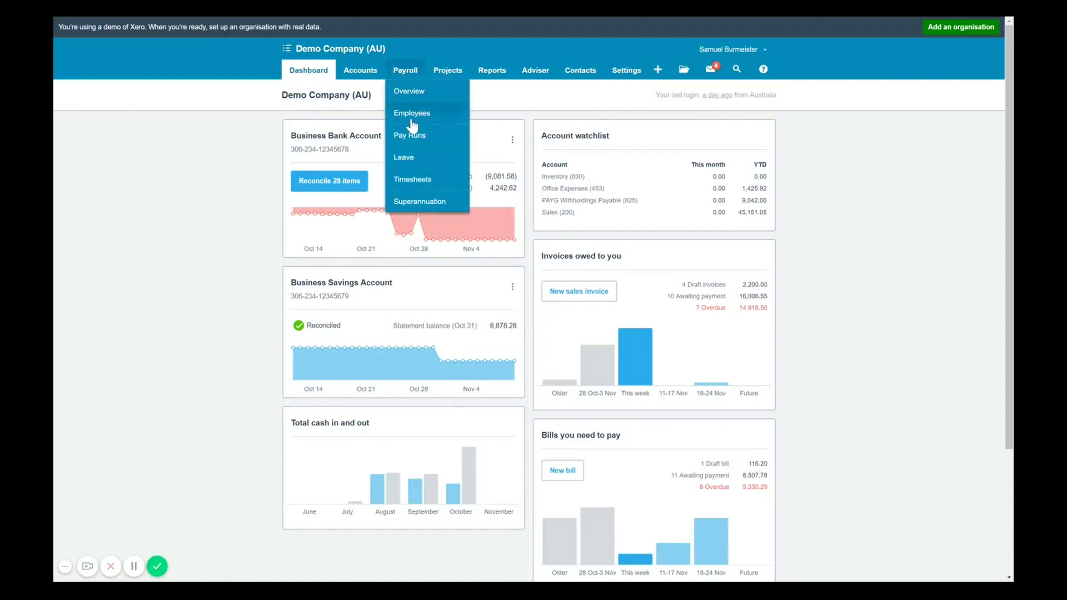
click(419, 138)
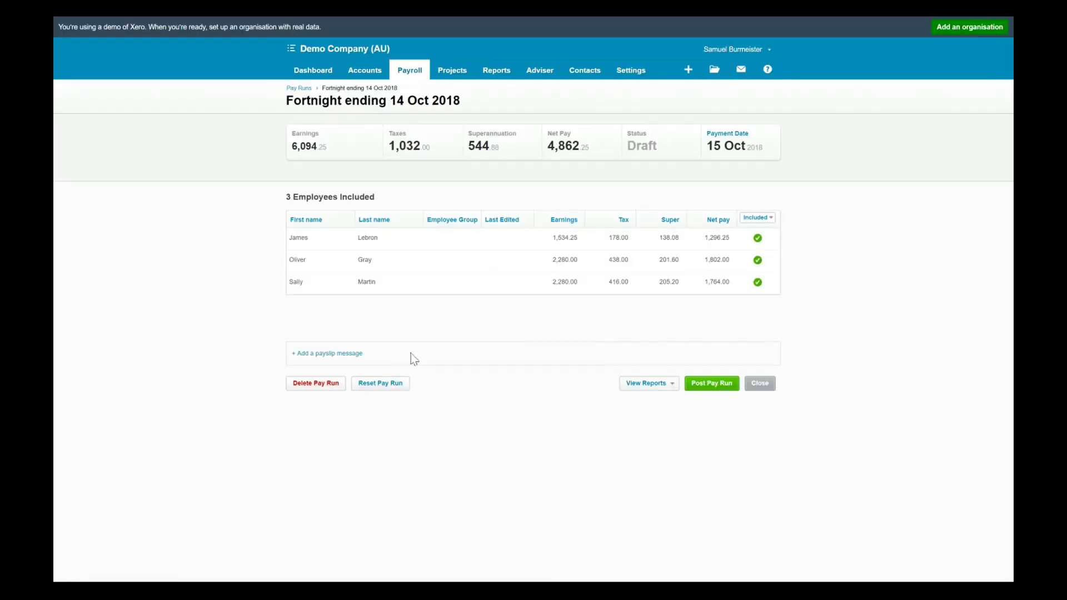
click(316, 384)
click(545, 325)
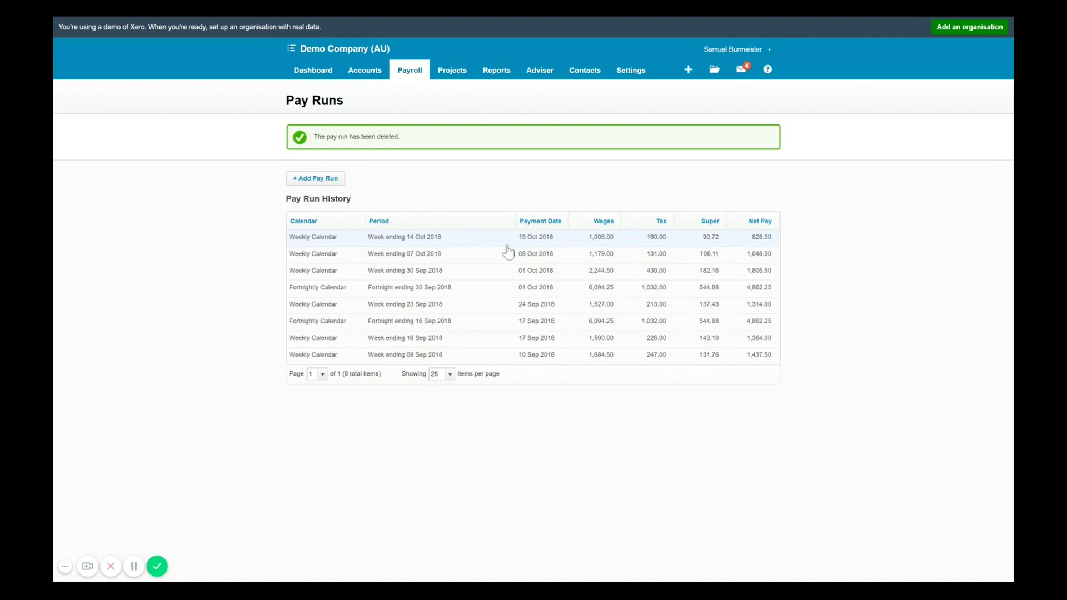
Step: Open the posted Week ending 14 Oct 2018 pay run and revert it to Draft
click(507, 244)
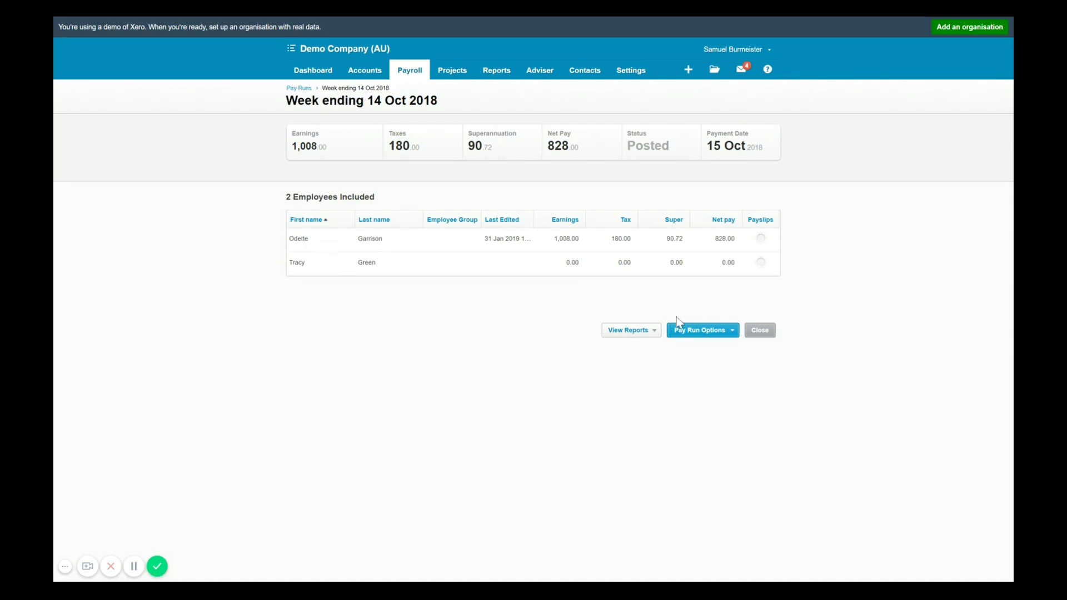
click(731, 333)
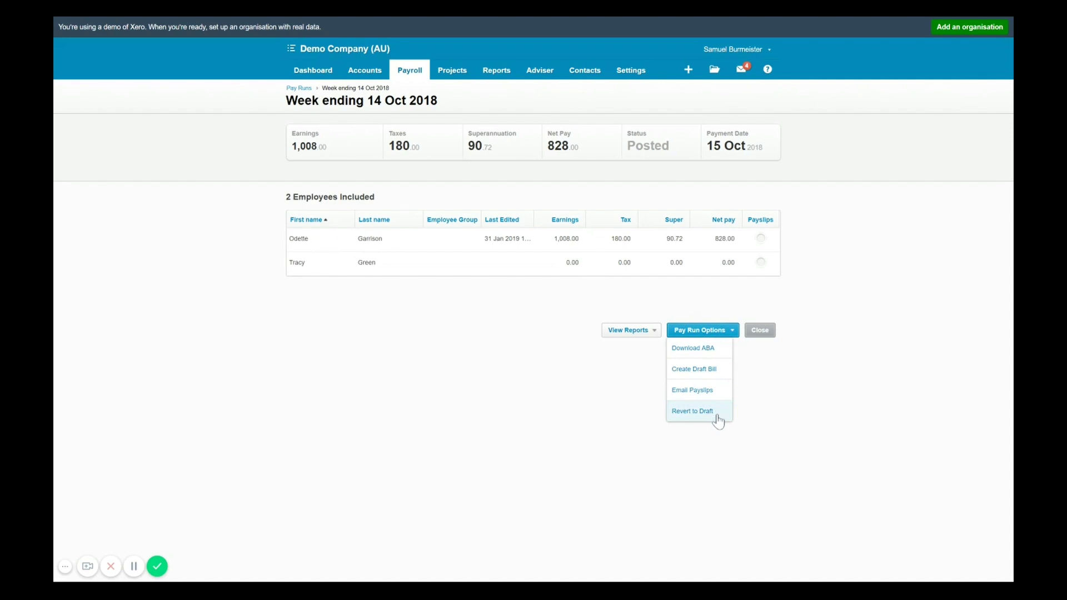
click(717, 416)
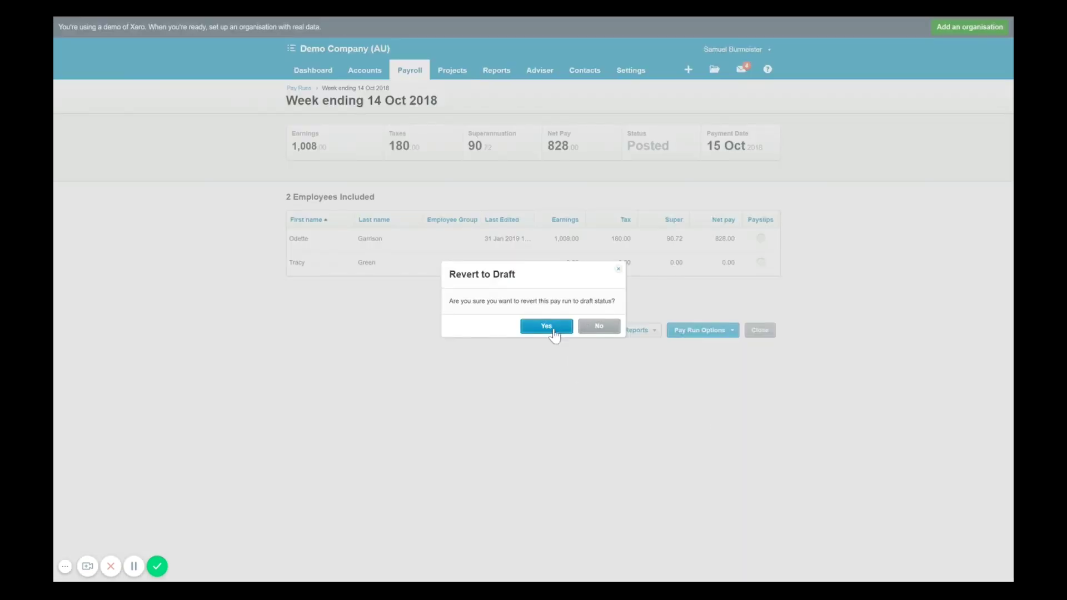
click(547, 326)
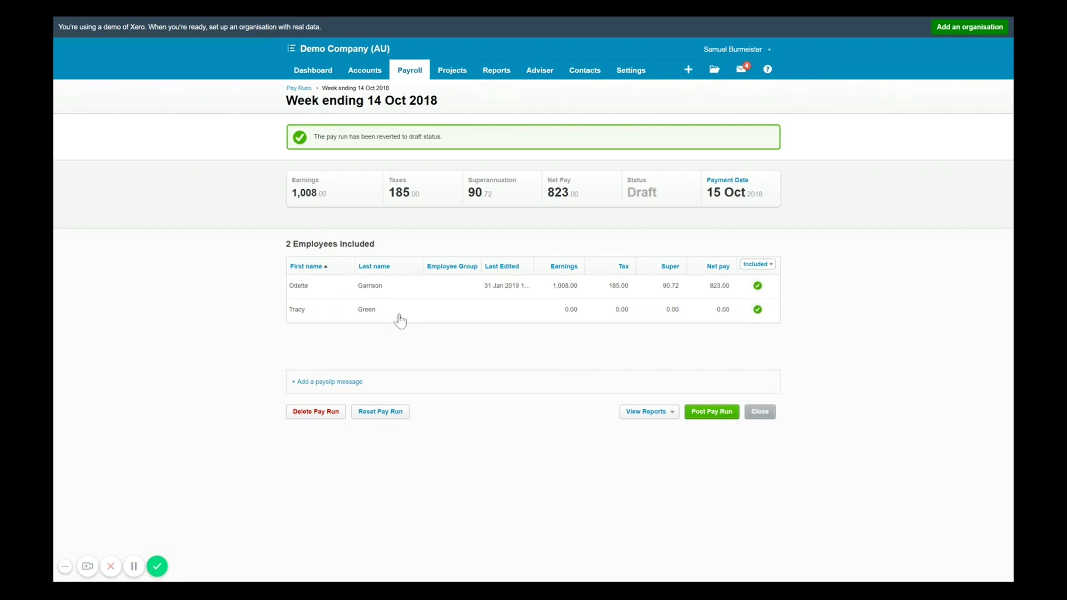
Step: Give the second employee 20 ordinary hours on their payslip and save it
click(400, 311)
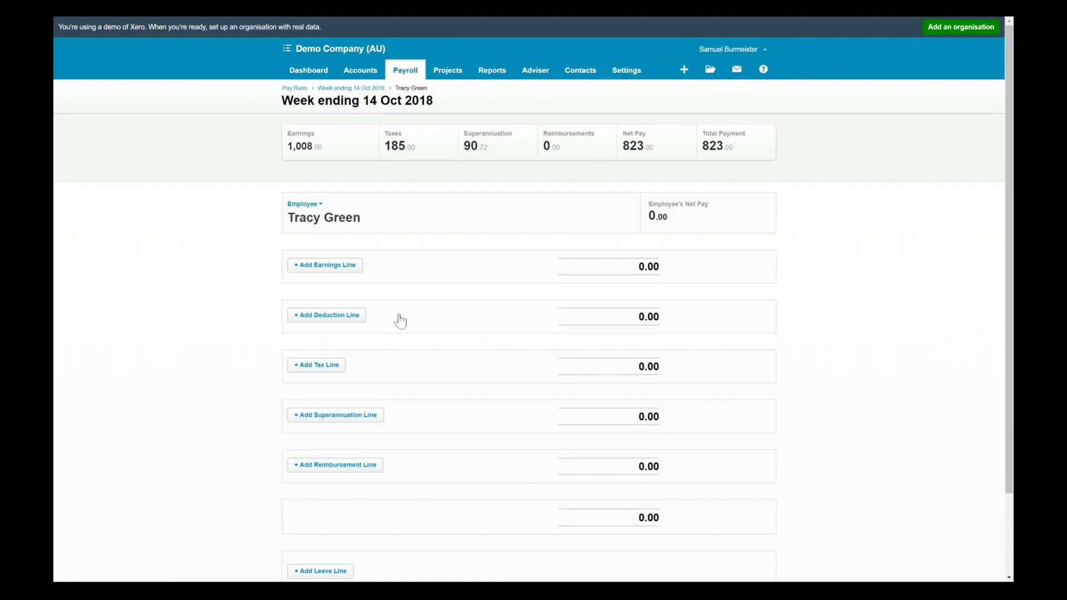
text(20)
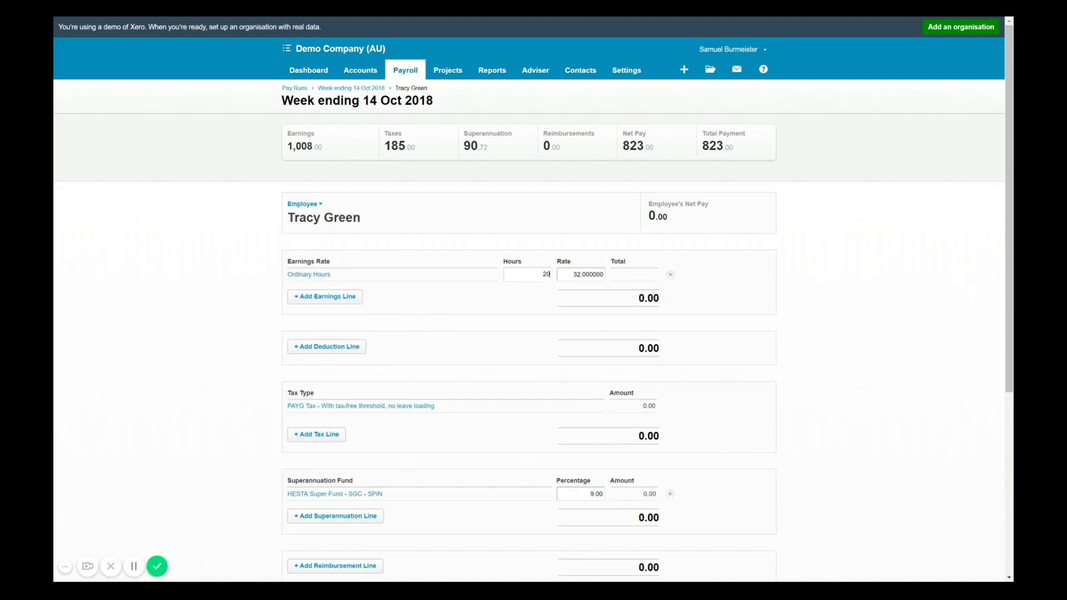
key(Tab)
scroll(795, 428, down, 5)
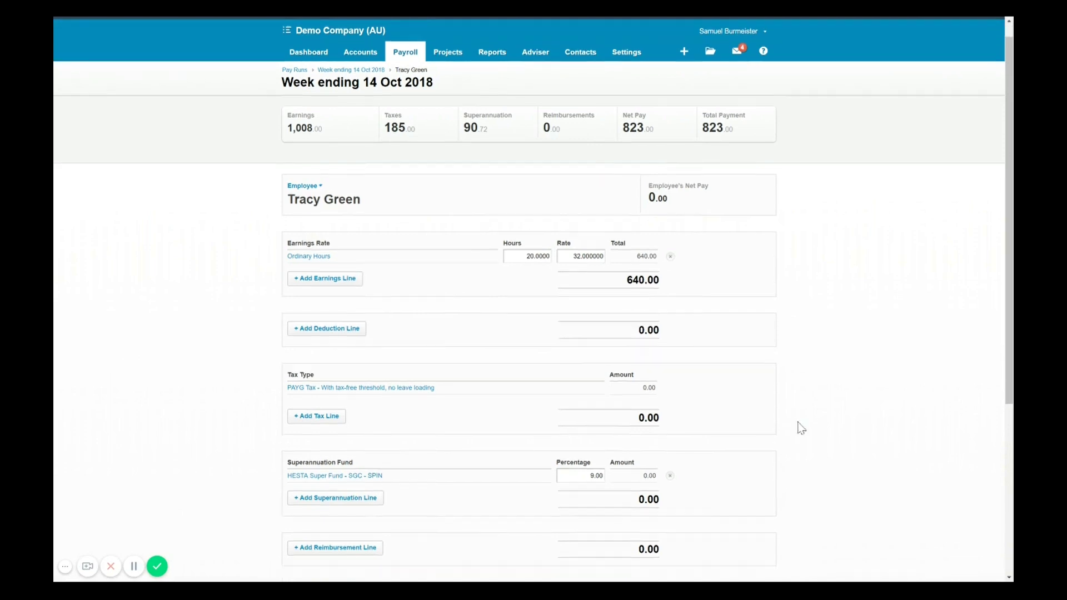
click(656, 558)
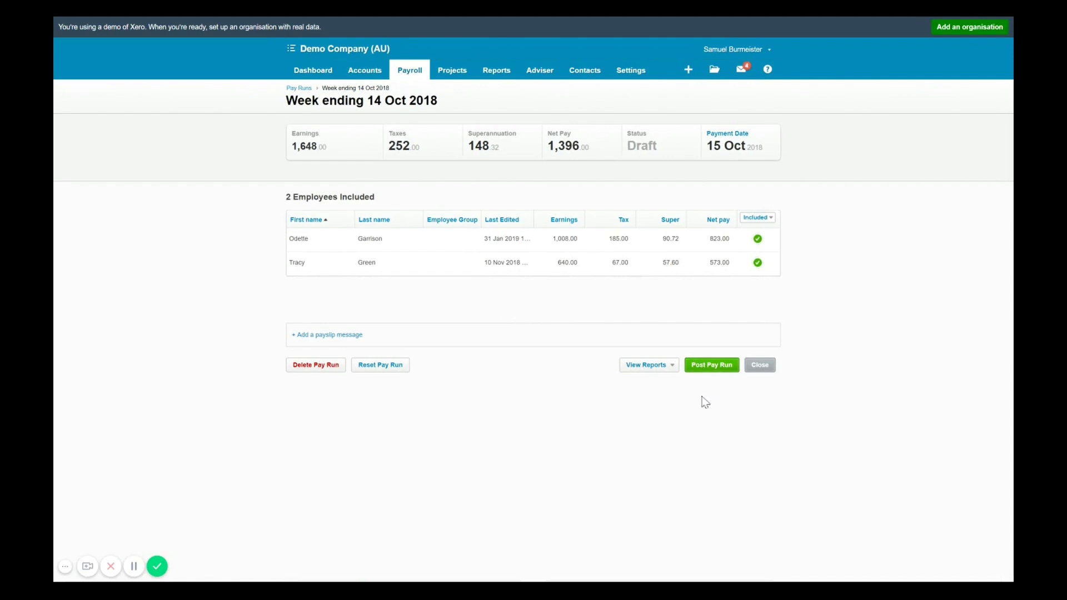
Step: Repost the updated Week ending 14 Oct 2018 pay run
click(706, 366)
click(554, 325)
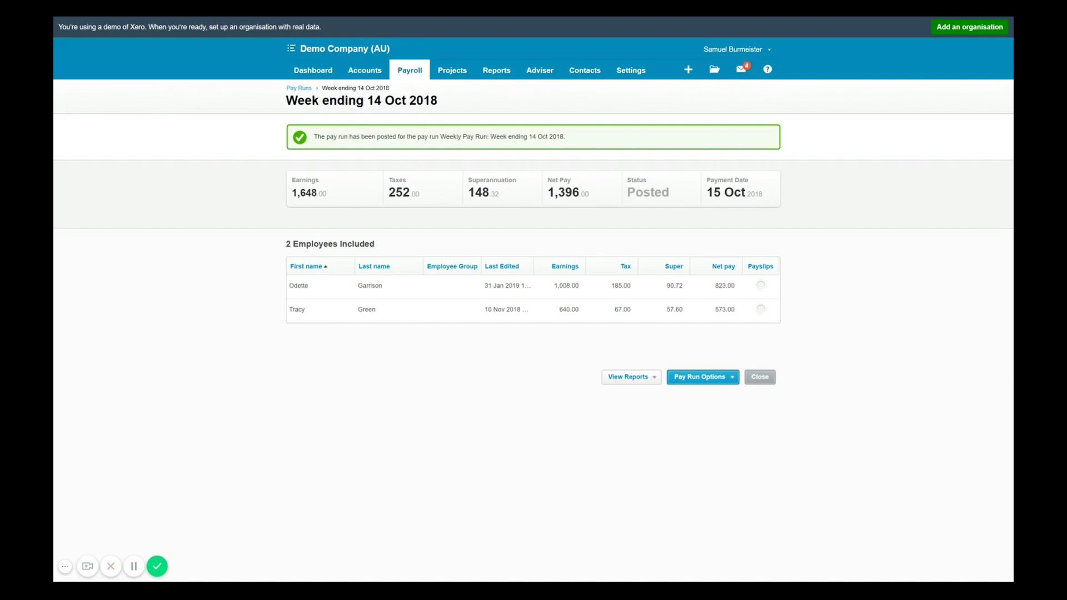
Step: Start adding a new unscheduled pay run from the Pay Runs list
click(417, 78)
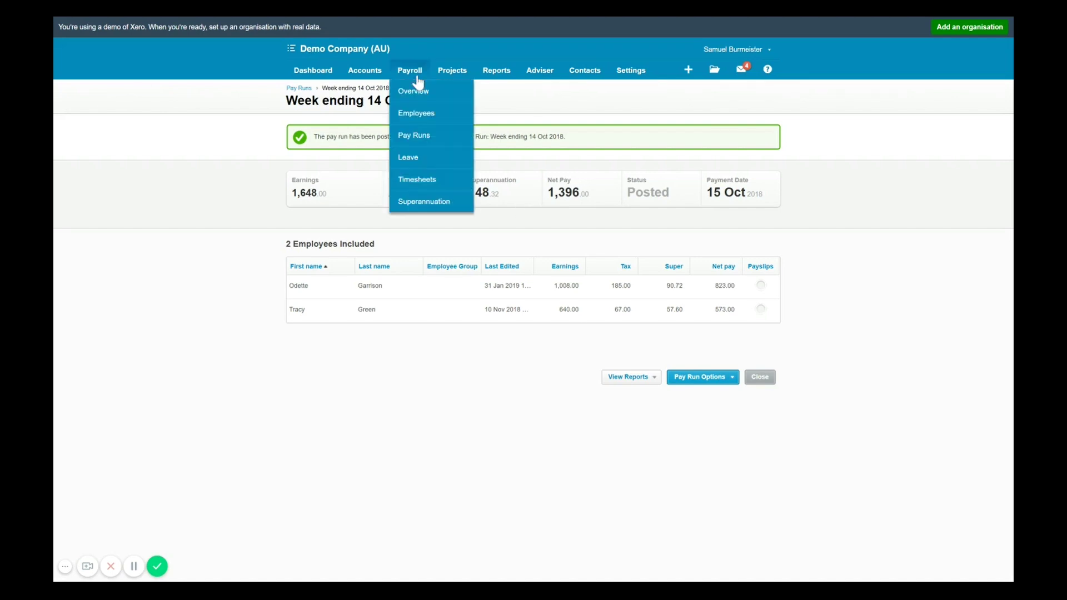
click(418, 135)
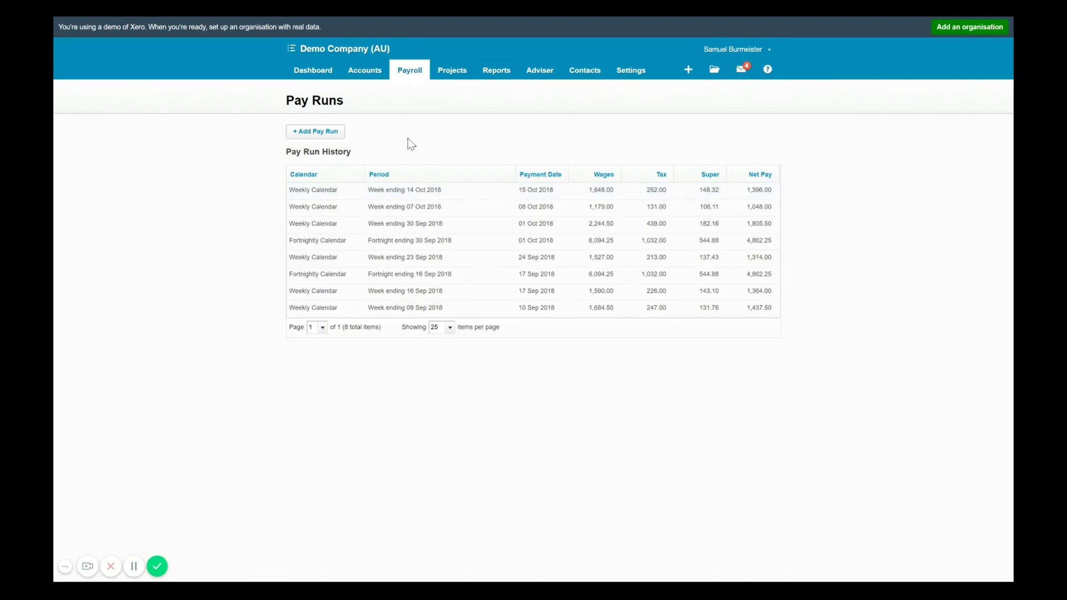
click(337, 135)
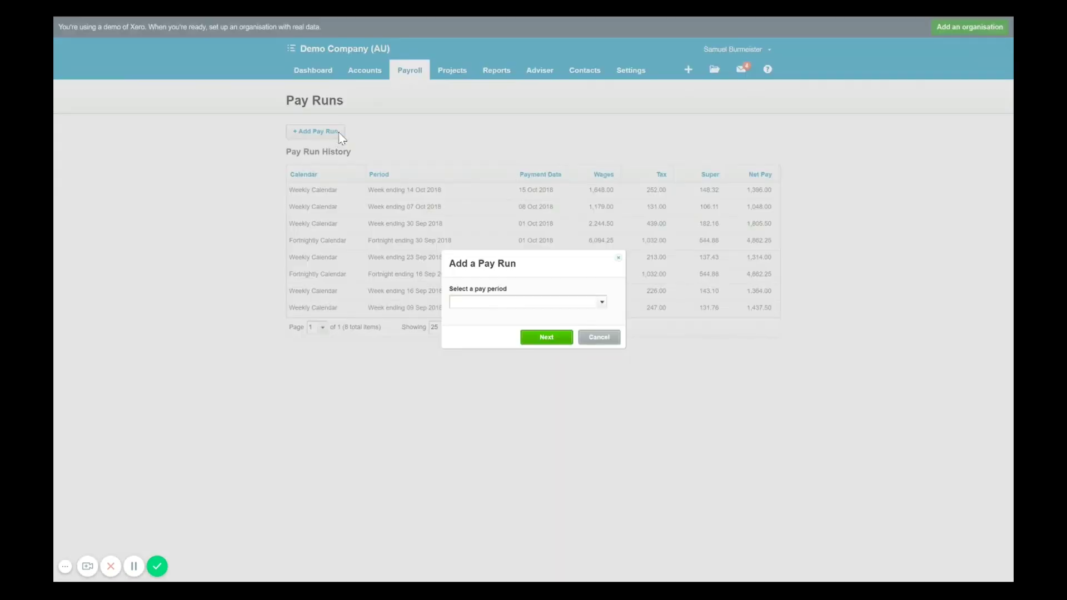
click(599, 303)
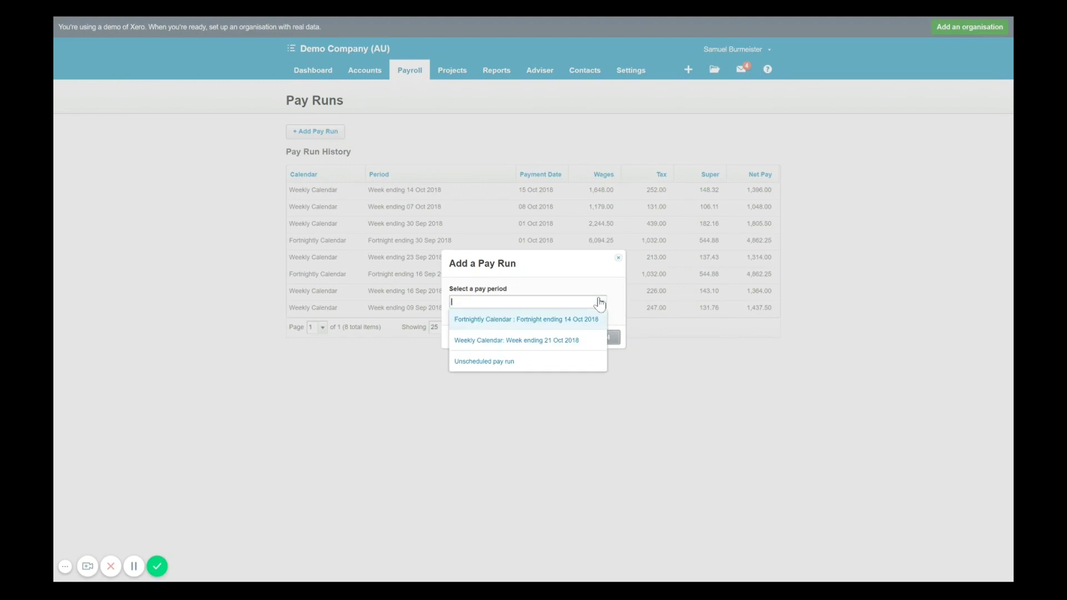
click(568, 364)
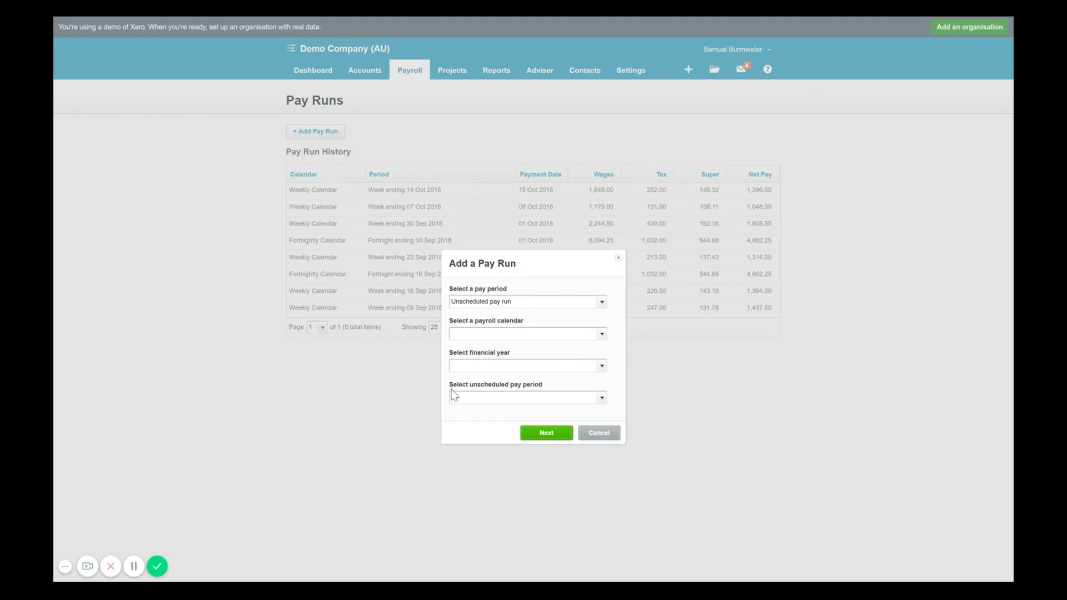
Step: Choose the Weekly Calendar and the week ending 14 Oct 2018 pay period
click(602, 334)
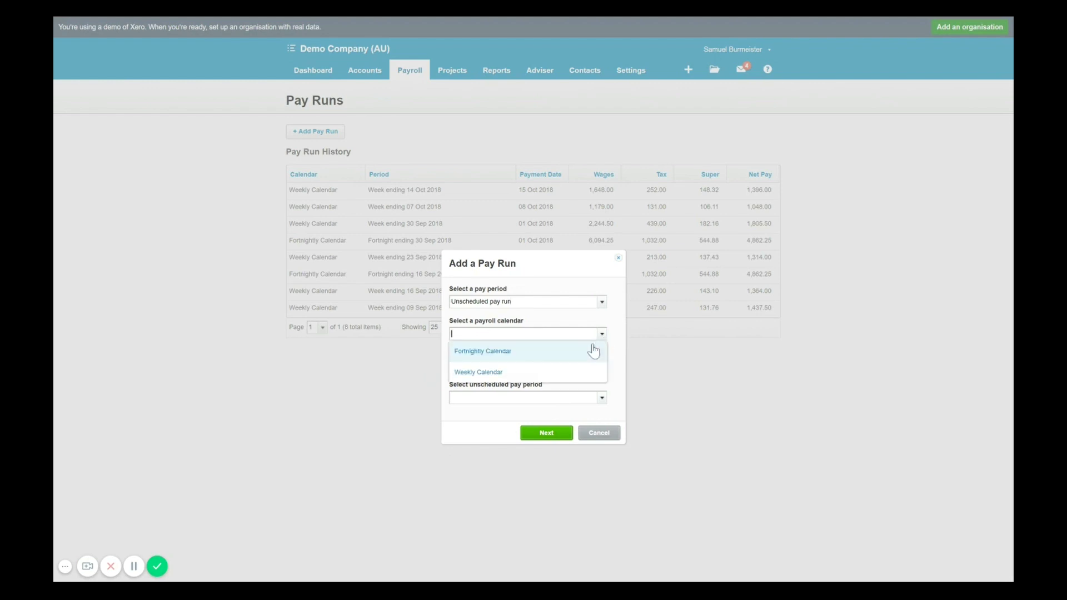
click(579, 372)
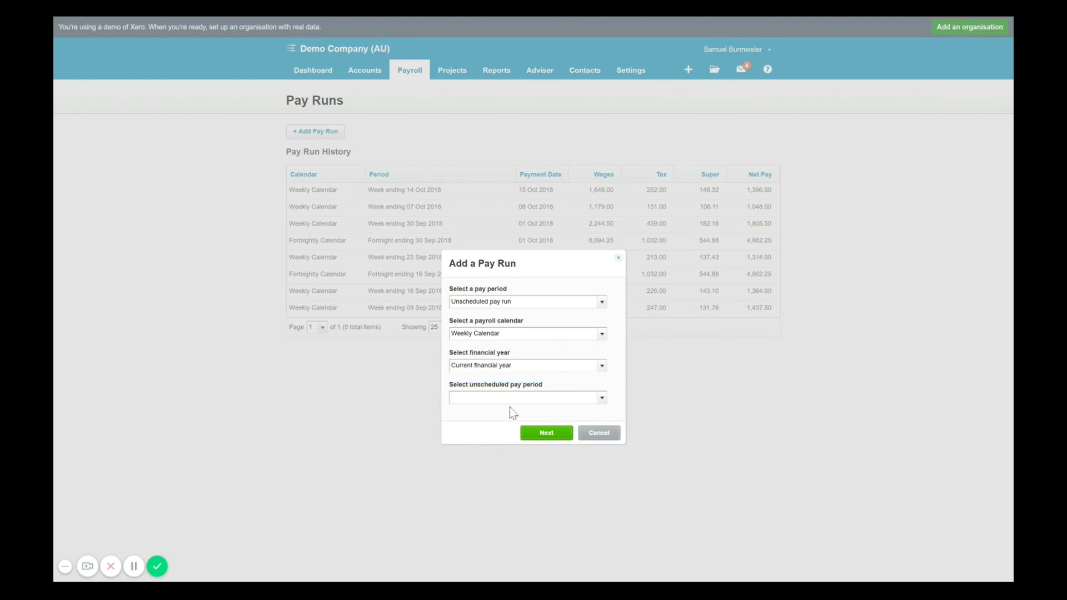
click(602, 398)
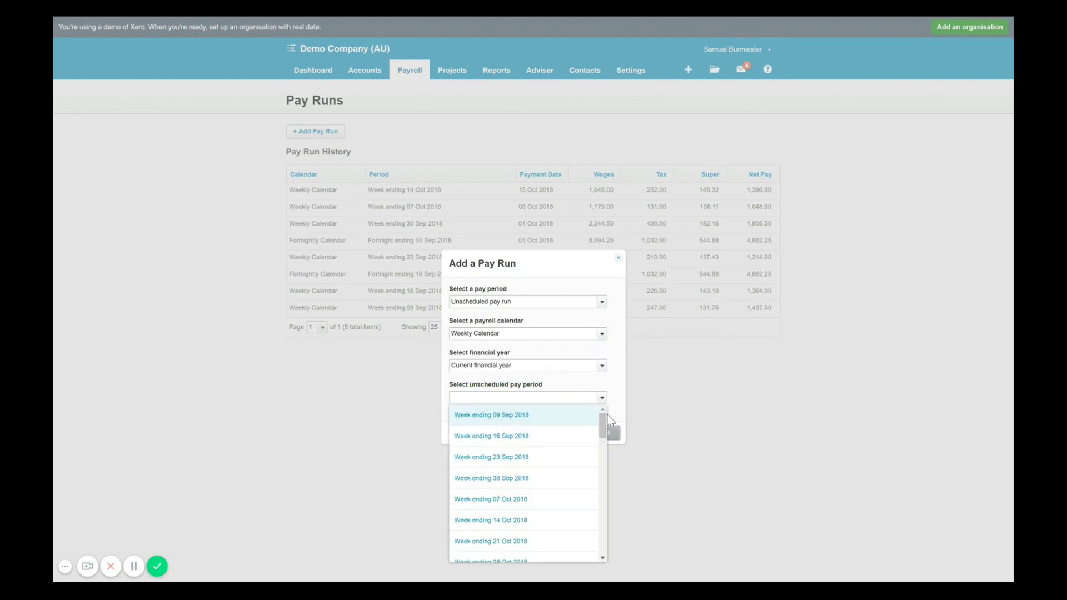
drag(607, 415, 607, 436)
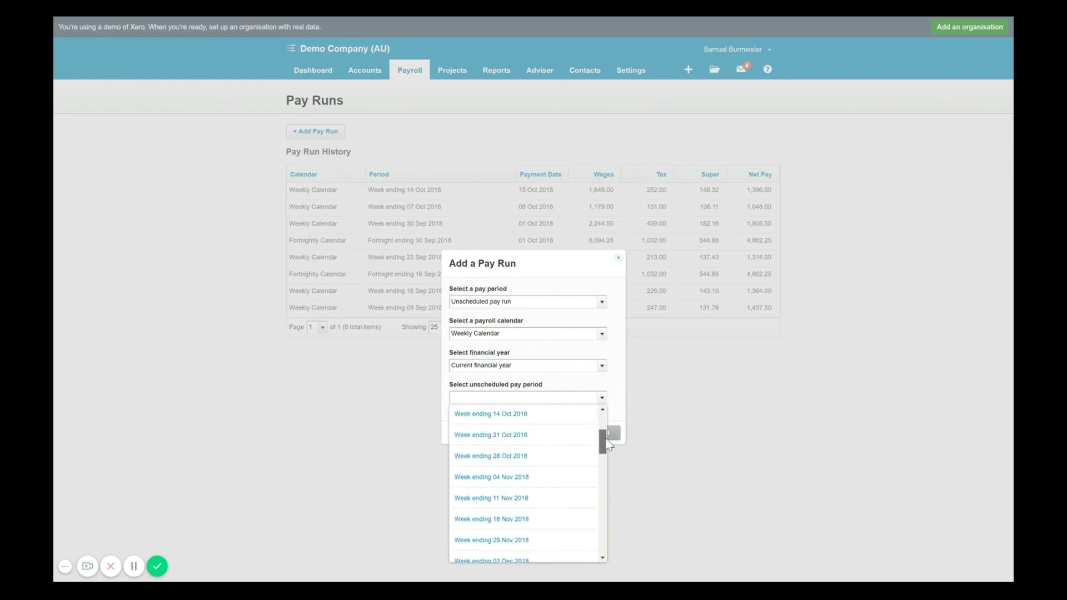
click(521, 416)
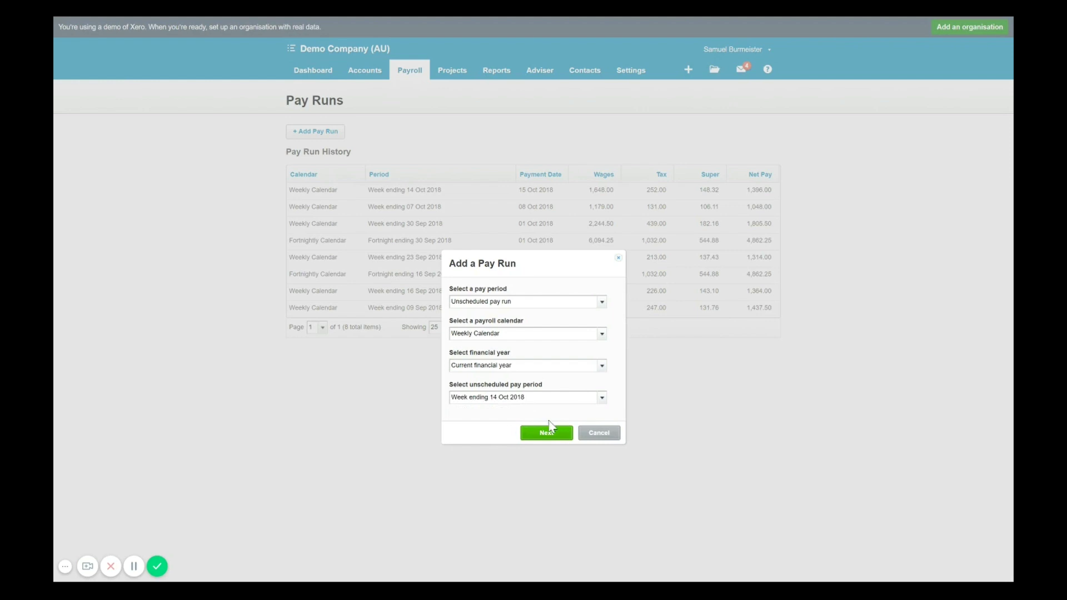
click(529, 436)
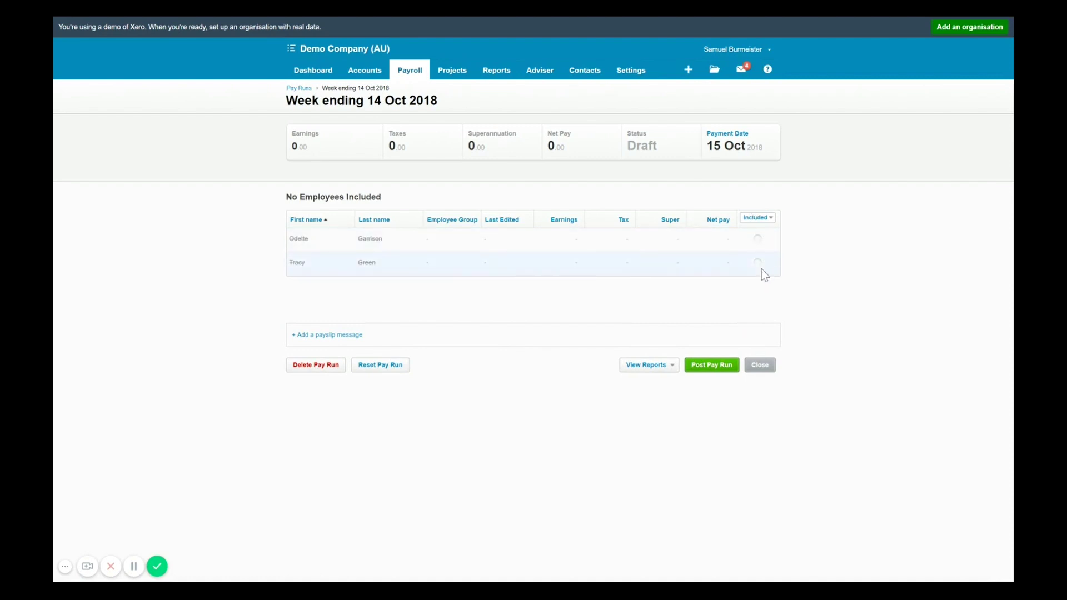
click(769, 221)
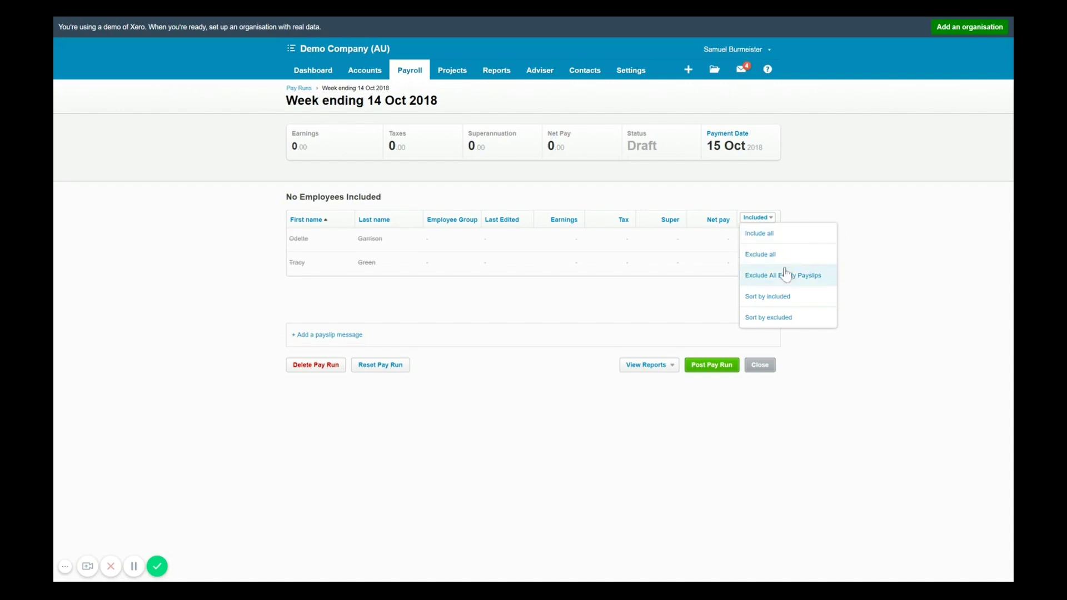
click(801, 239)
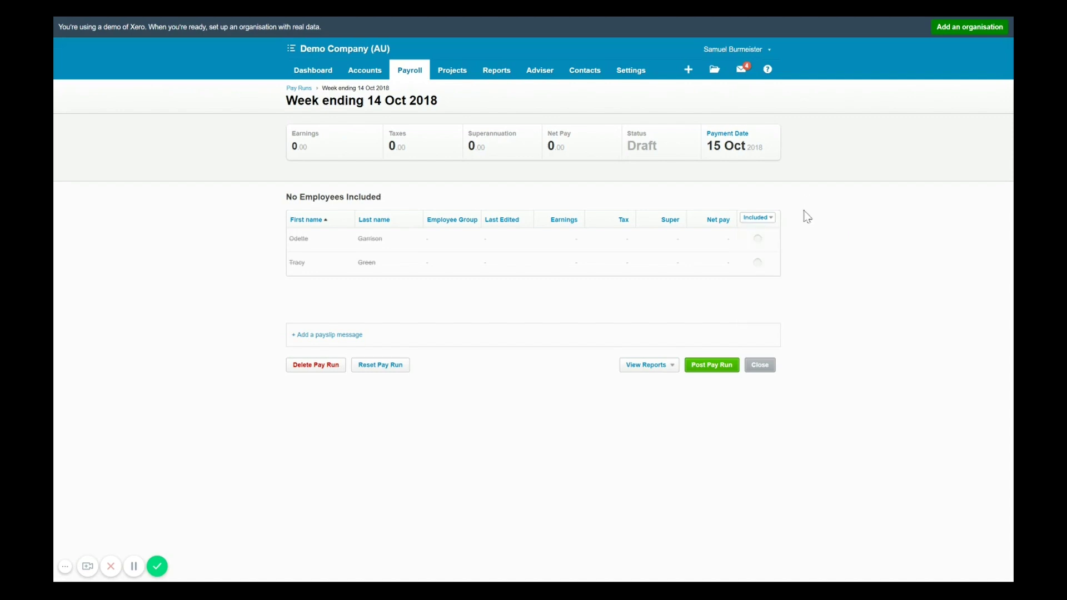
click(758, 264)
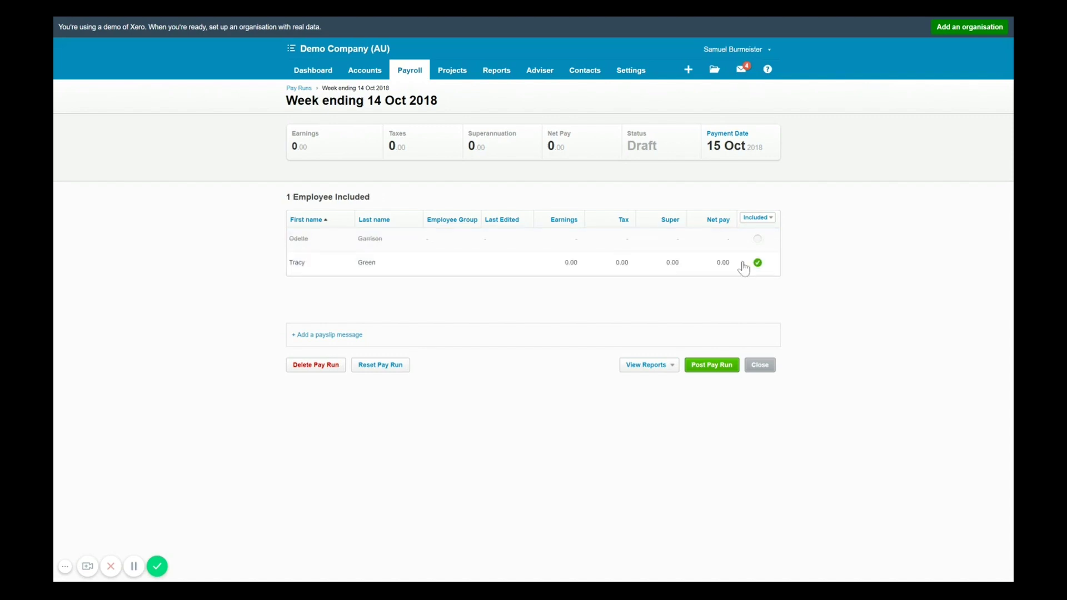
click(552, 271)
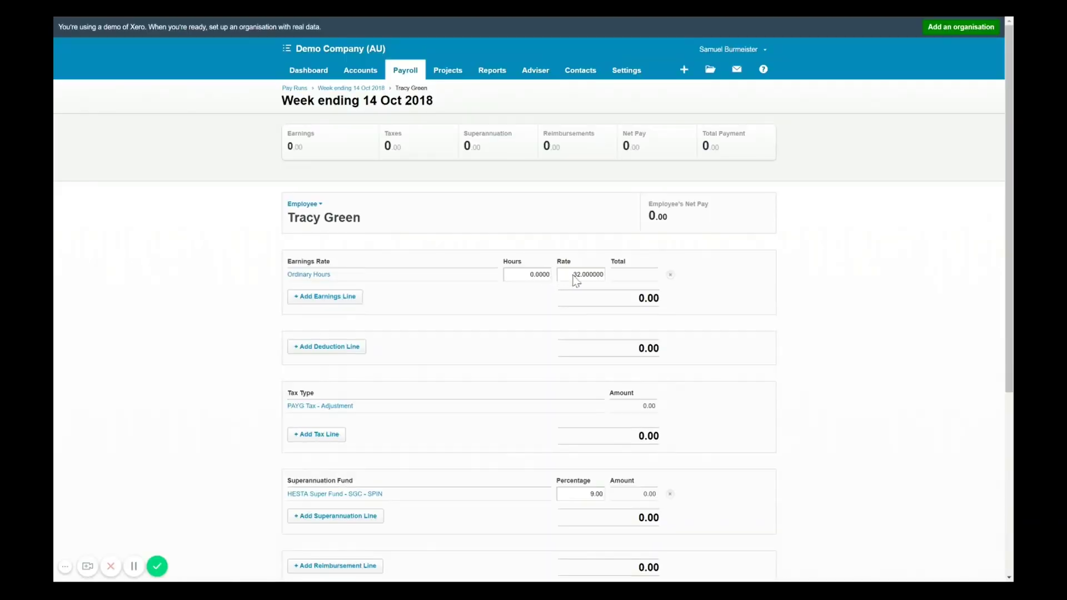
scroll(568, 256, down, 1)
scroll(568, 255, down, 2)
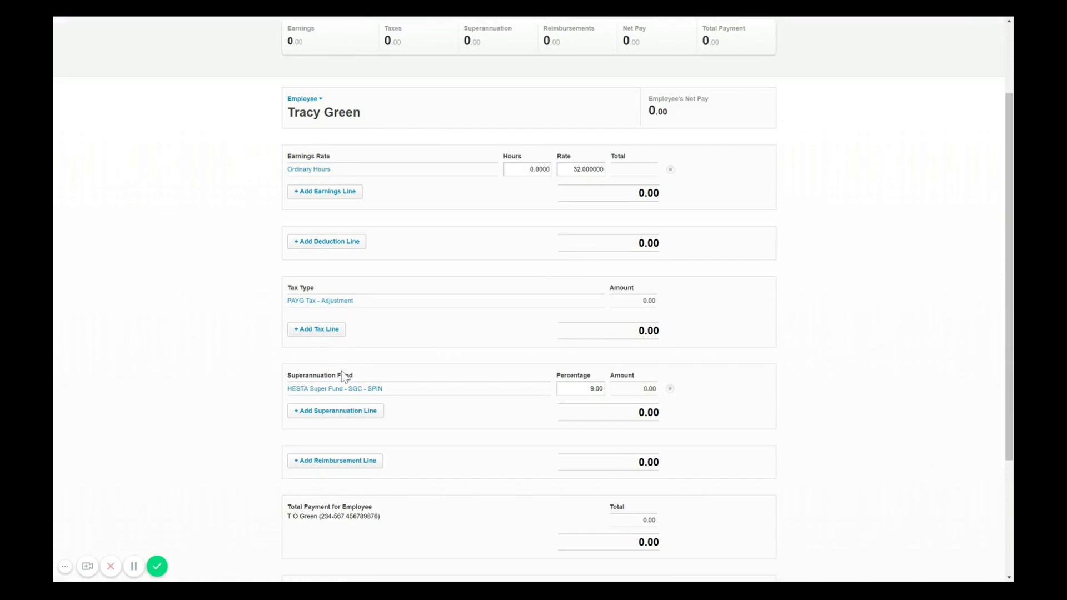
scroll(423, 350, down, 4)
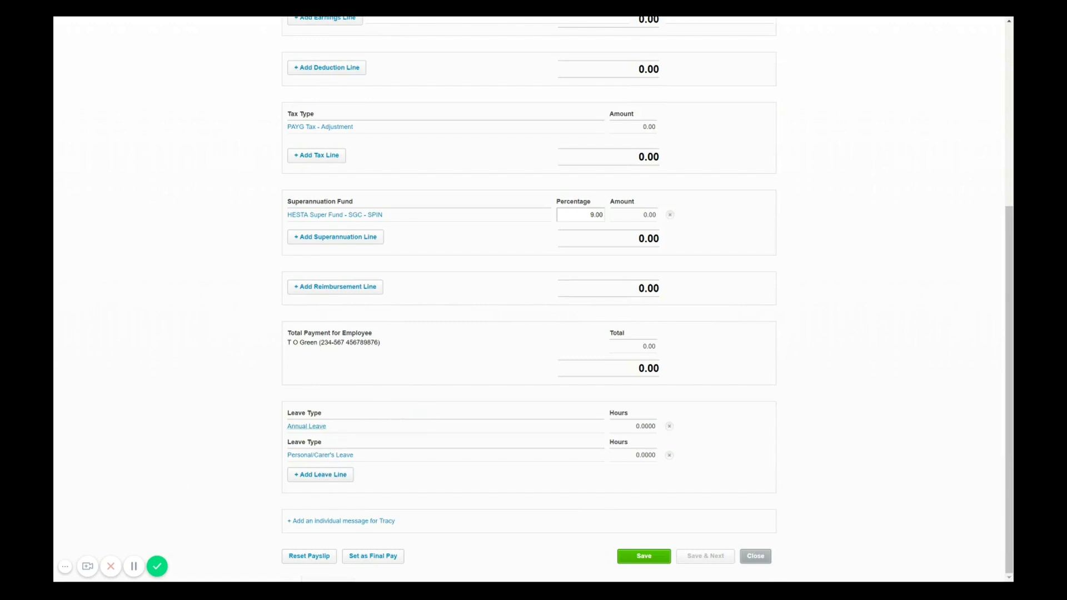
scroll(528, 400, up, 3)
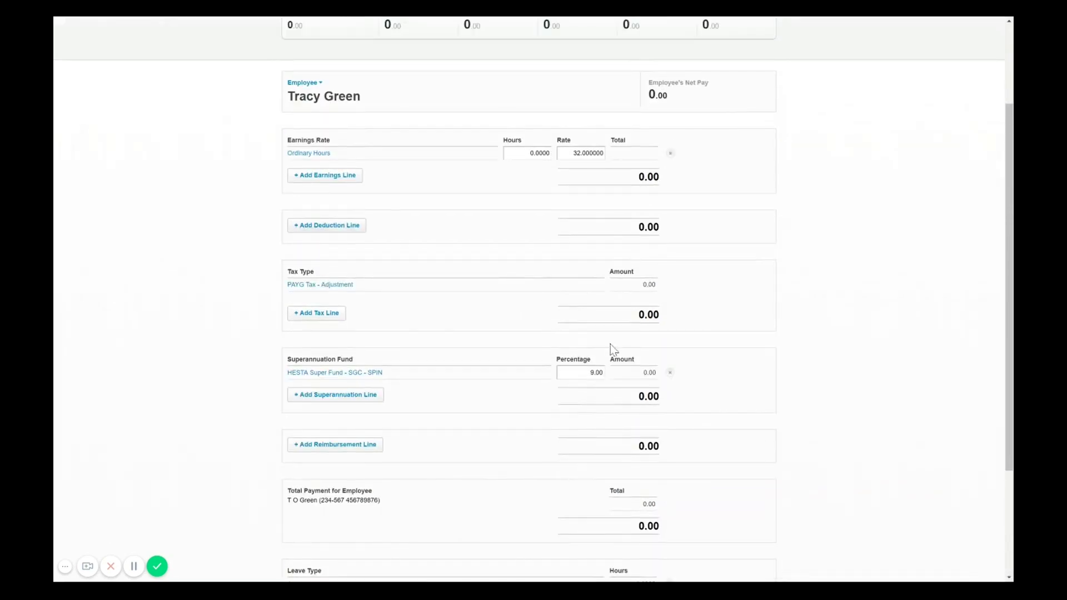
scroll(586, 298, down, 3)
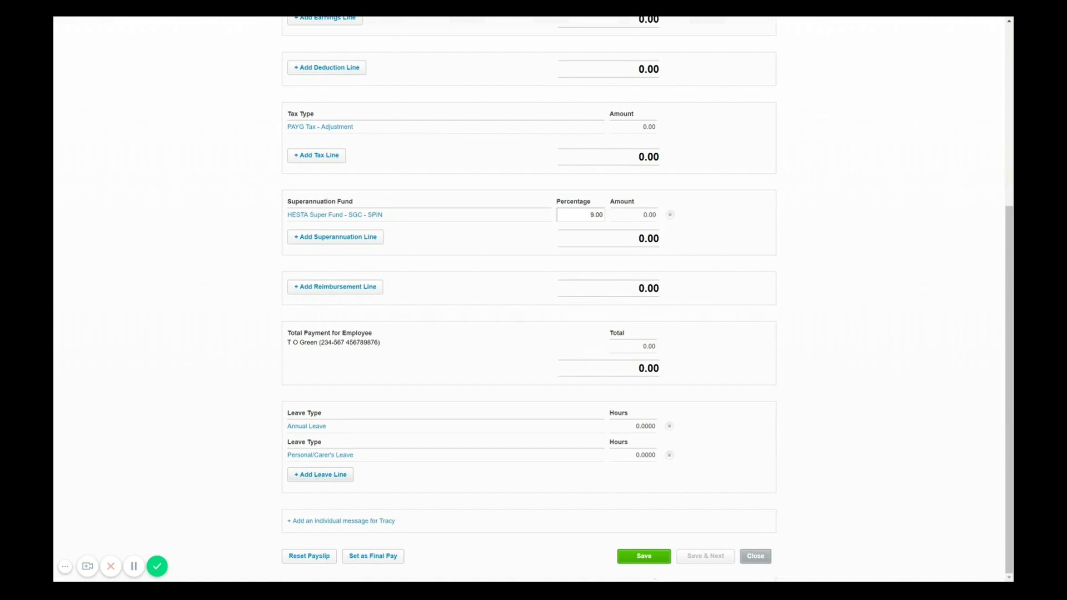
click(319, 477)
click(557, 337)
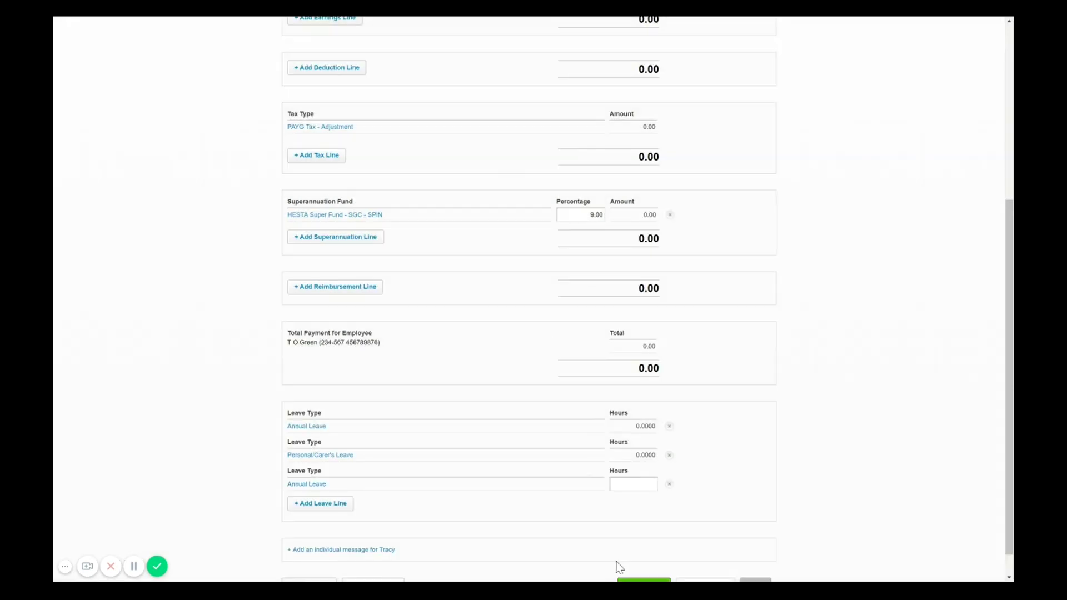
Step: Enter 20 hours of Annual Leave, remove the duplicate empty line, and save the payslip
click(649, 485)
text(20)
click(809, 457)
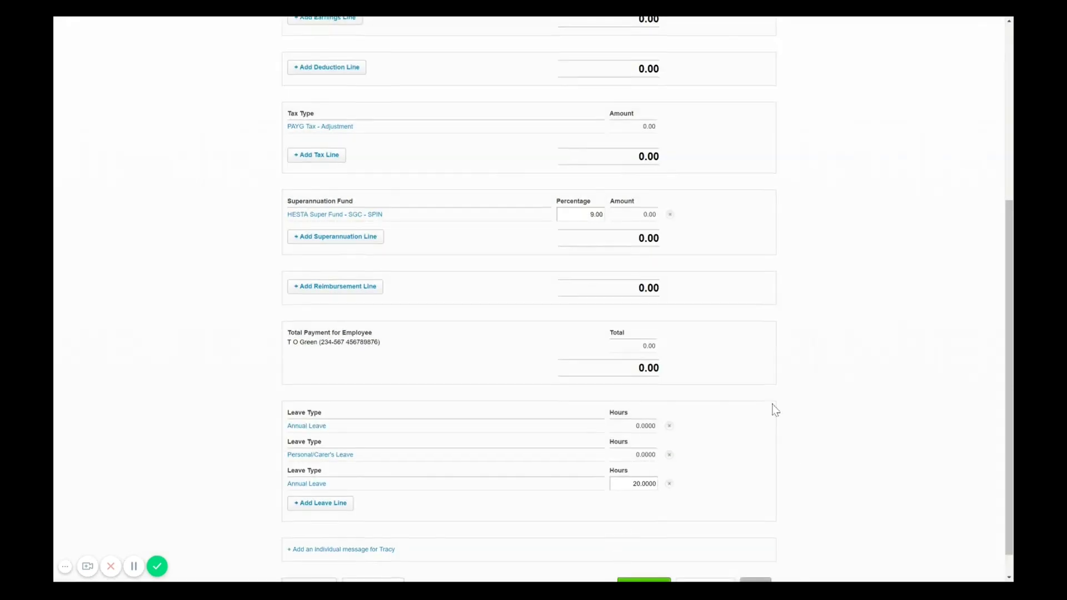
scroll(776, 409, down, 1)
click(645, 556)
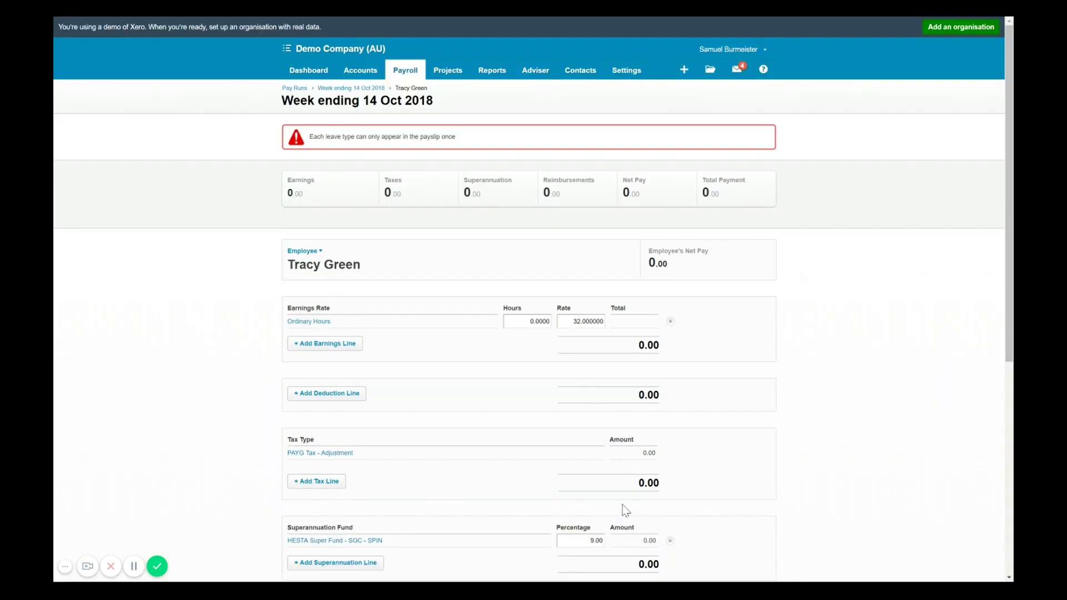
scroll(565, 376, down, 6)
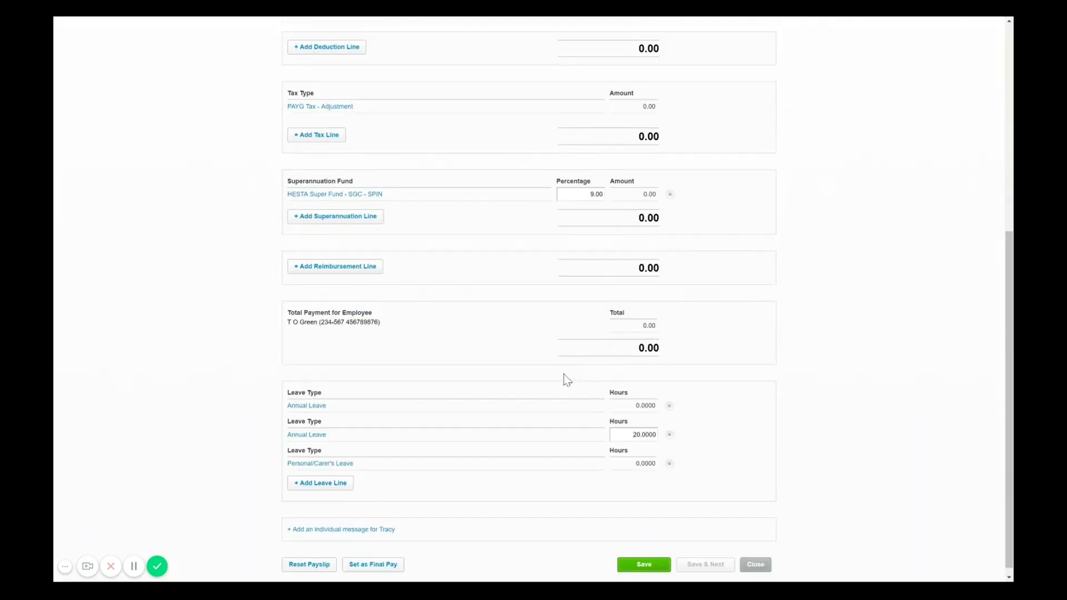
click(669, 399)
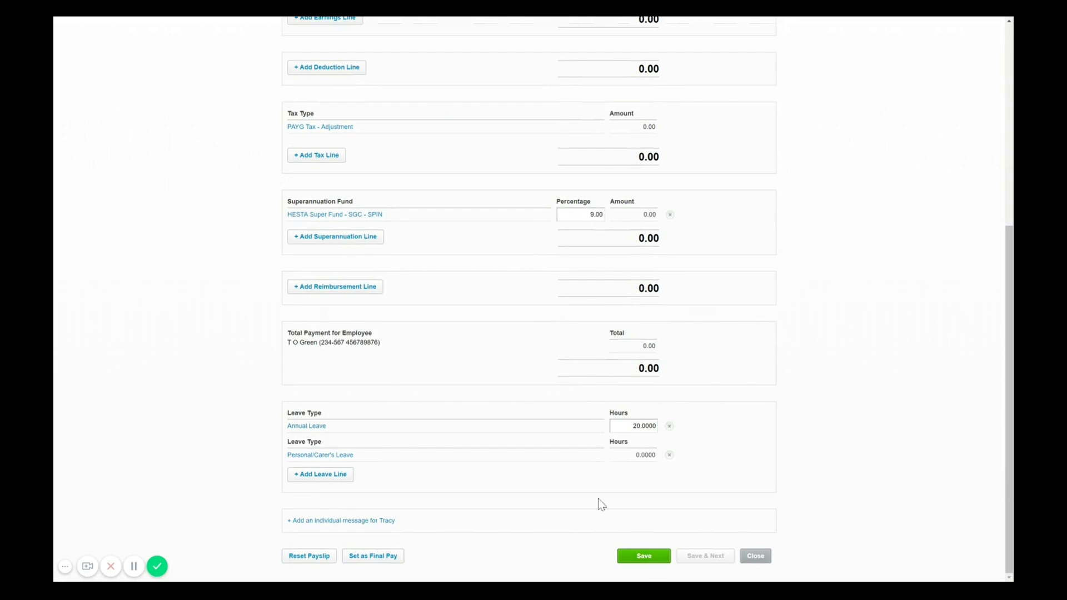
click(639, 558)
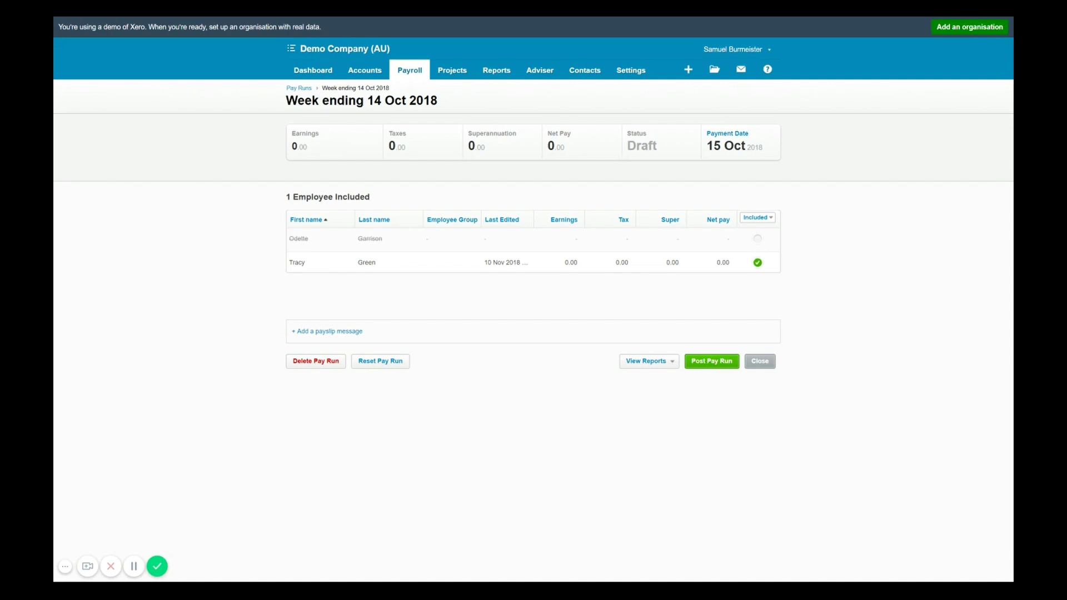
Step: Delete the draft unscheduled pay run, retrying the confirmation after an error
click(308, 364)
click(537, 328)
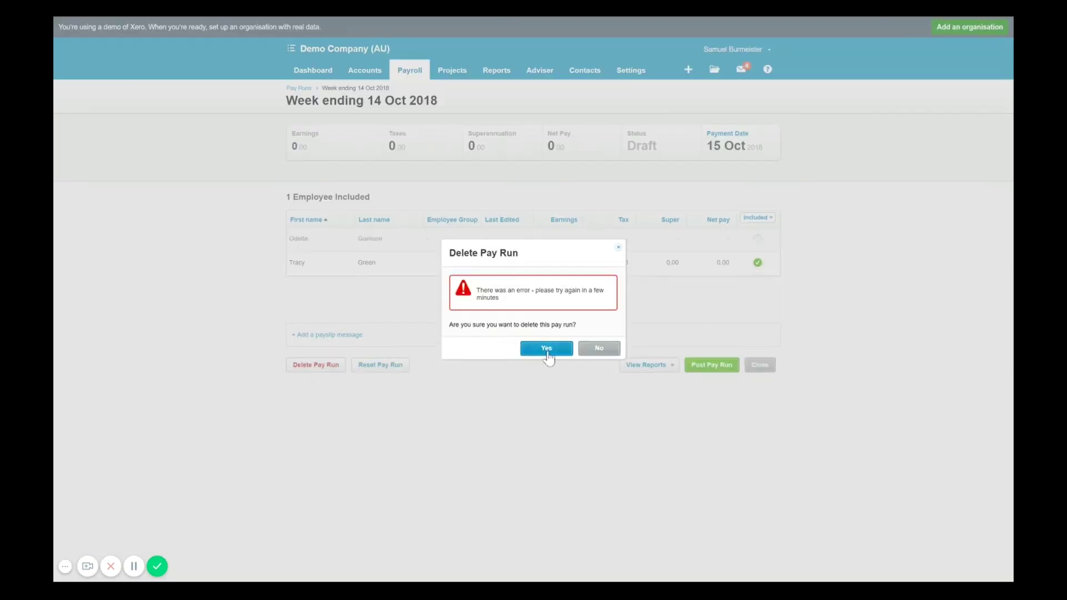
click(548, 352)
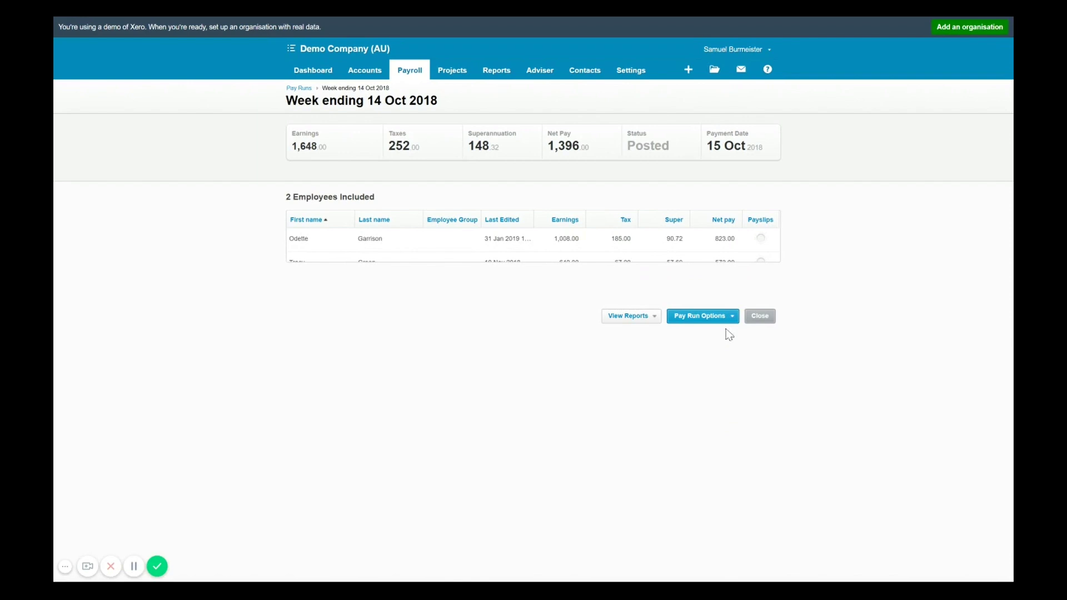
click(726, 319)
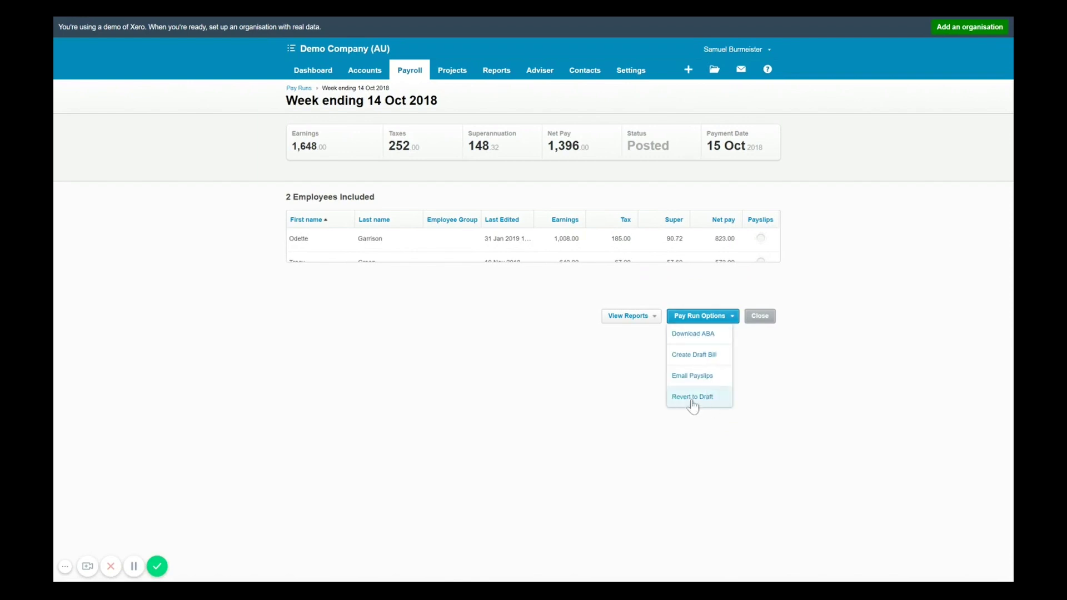
click(576, 404)
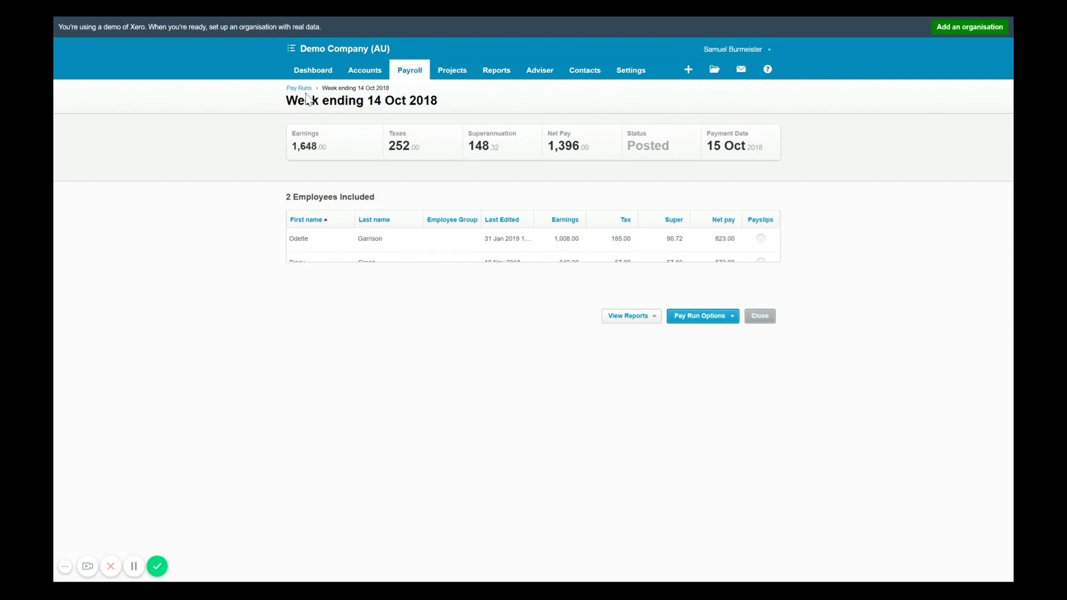